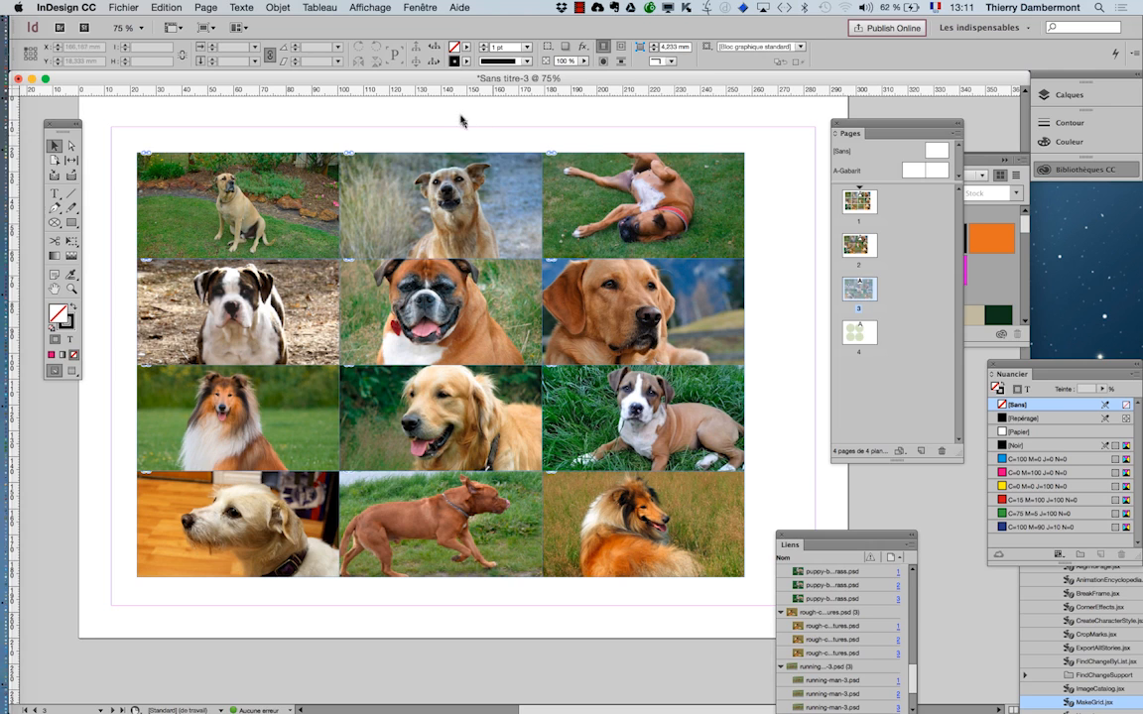
Display the Pathfinder panel and rearrange the Pages and Pathfinder panels so they sit beside the photo grid
{"action": "left_click", "coordinate": [399, 8]}
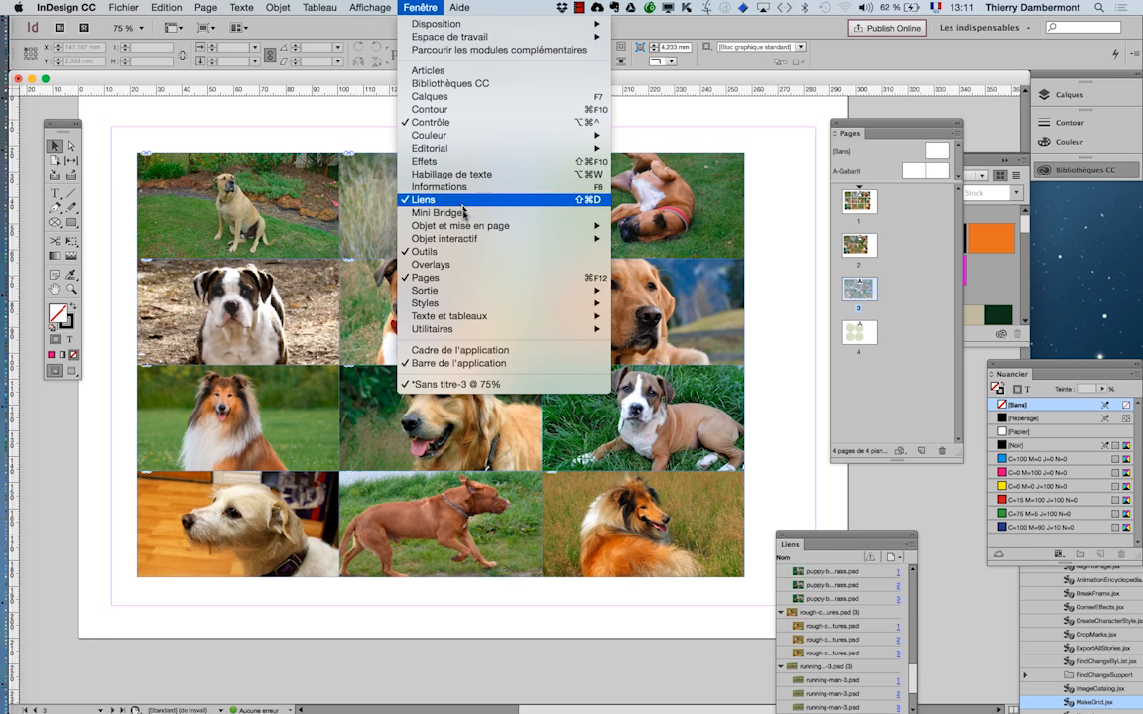
{"action": "mouse_move", "coordinate": [468, 289]}
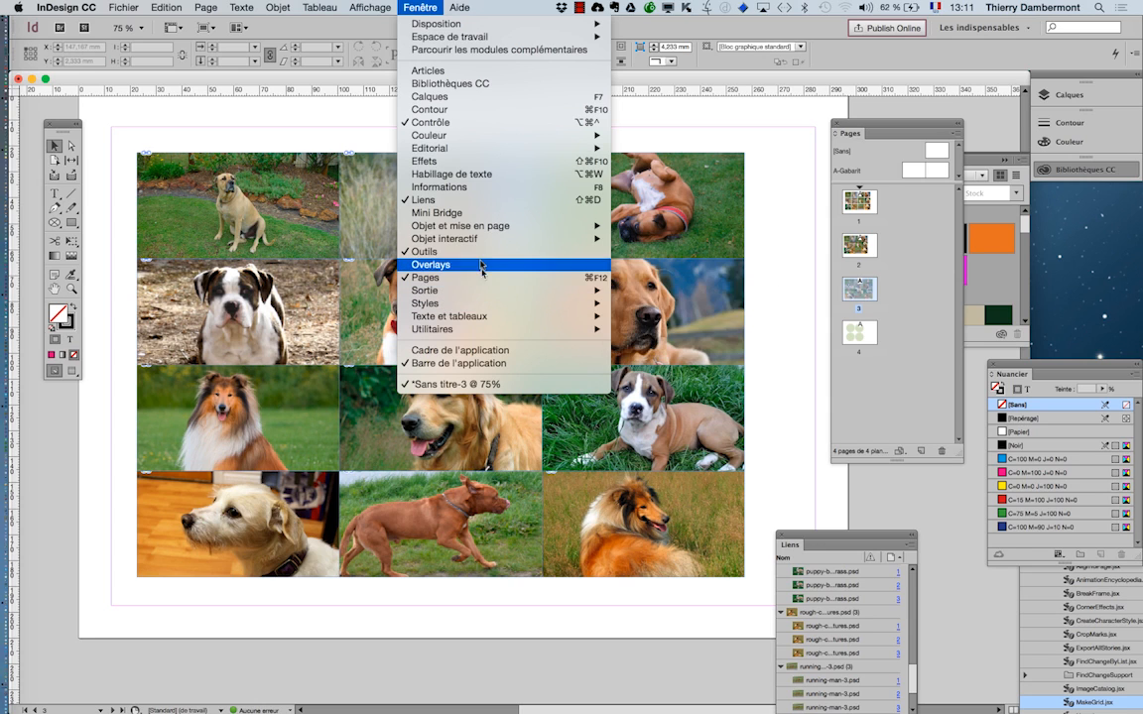
{"action": "mouse_move", "coordinate": [483, 231]}
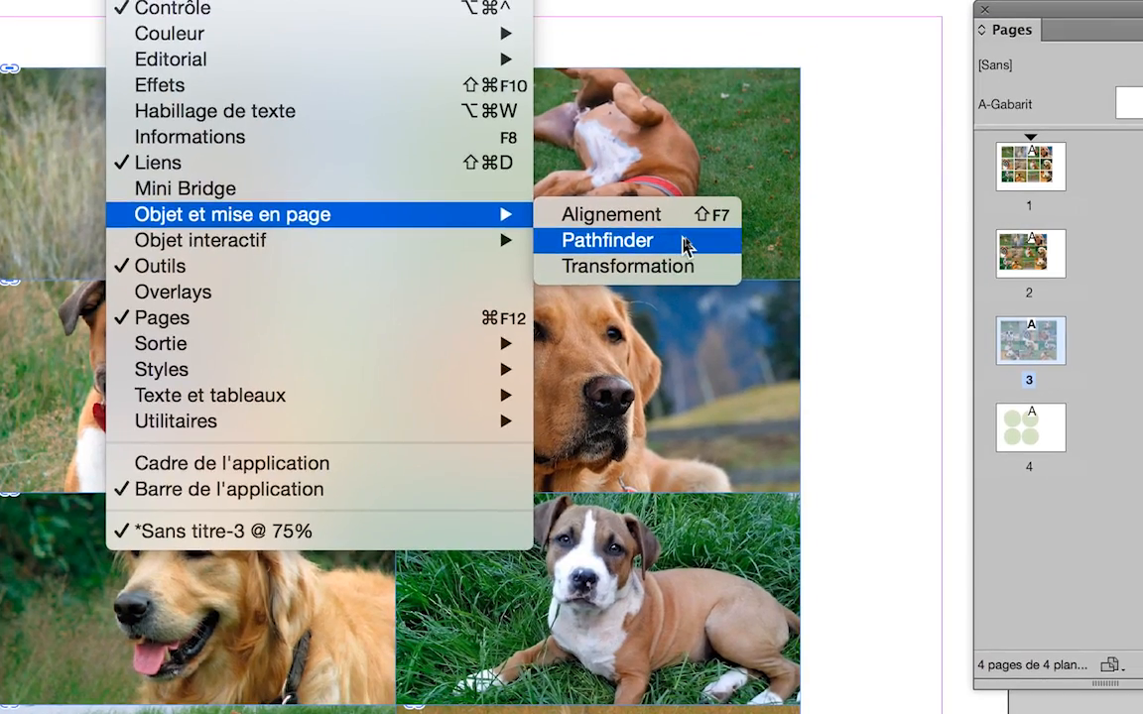
{"action": "left_click", "coordinate": [680, 242]}
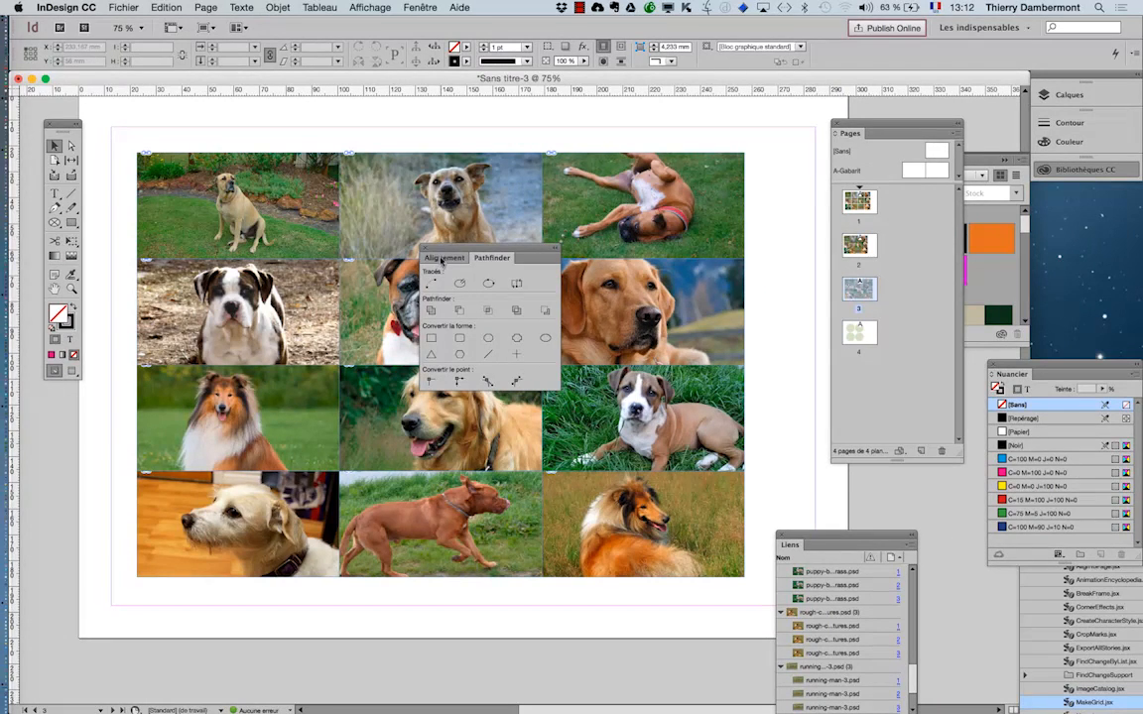
{"action": "left_click_drag", "start_coordinate": [843, 127], "coordinate": [40, 435]}
{"action": "left_click_drag", "start_coordinate": [454, 247], "coordinate": [795, 155]}
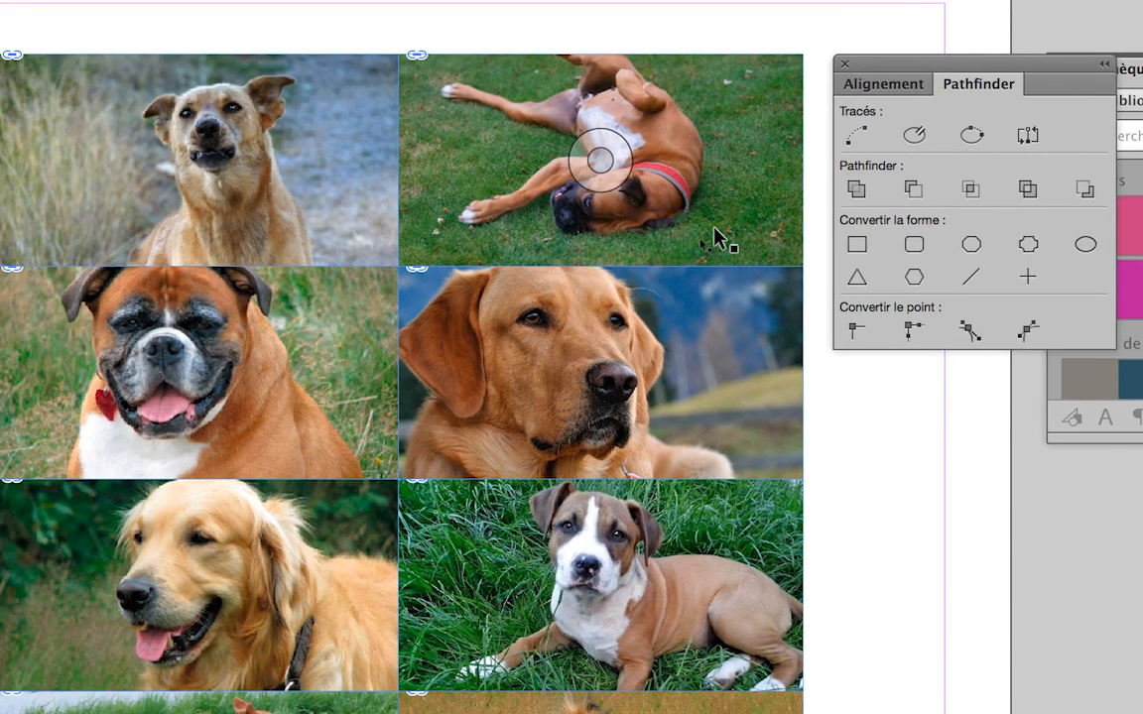
Extend the upside-down boxer's frame downward to overlap the brown dog's frame below, and merge both frames with Pathfinder Addition
{"action": "left_click", "coordinate": [719, 238]}
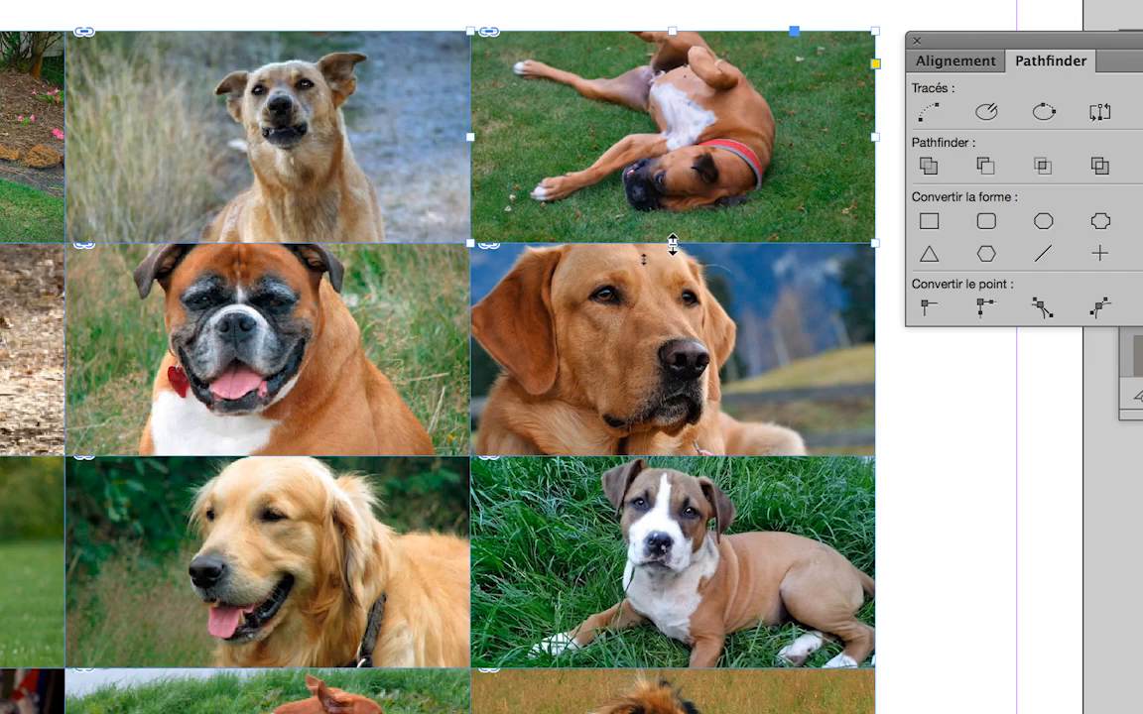
{"action": "left_click_drag", "start_coordinate": [672, 245], "coordinate": [677, 269]}
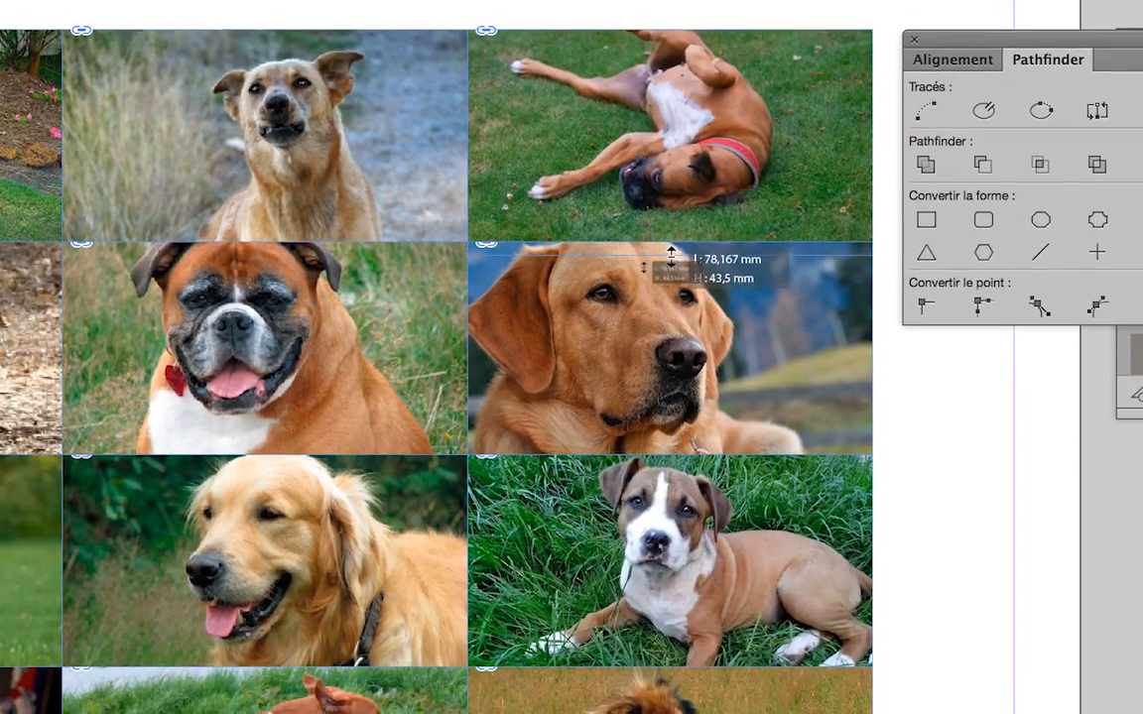
{"action": "left_click_drag", "start_coordinate": [671, 256], "coordinate": [670, 270]}
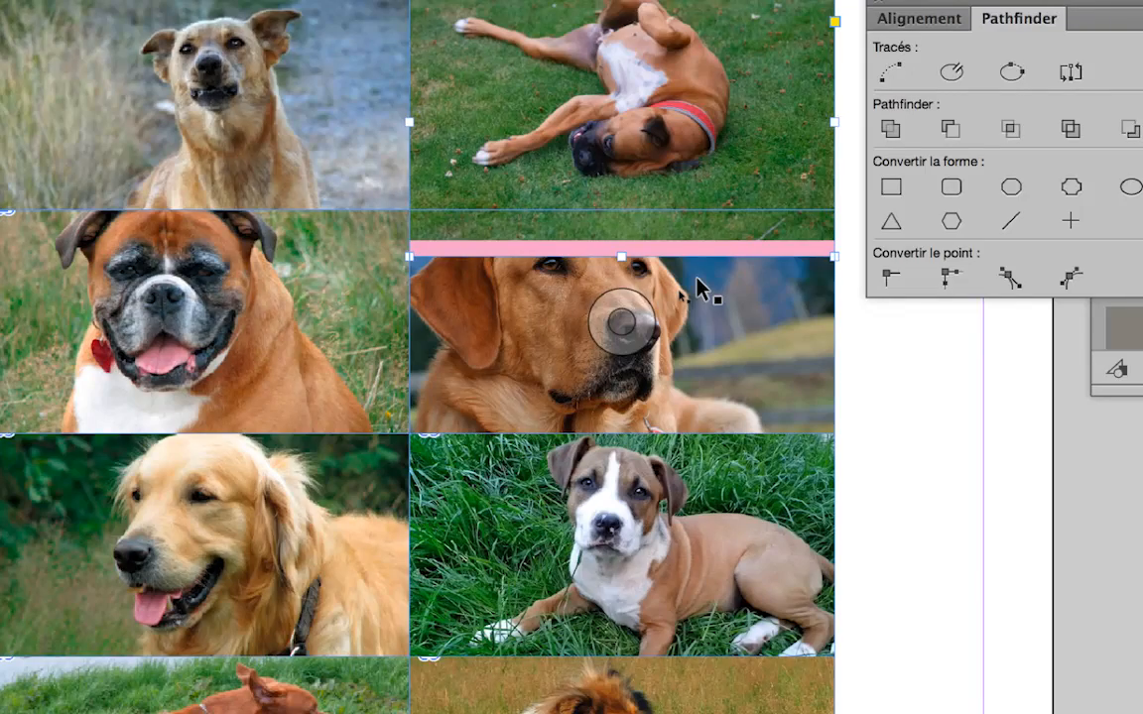
{"action": "left_click", "coordinate": [698, 287]}
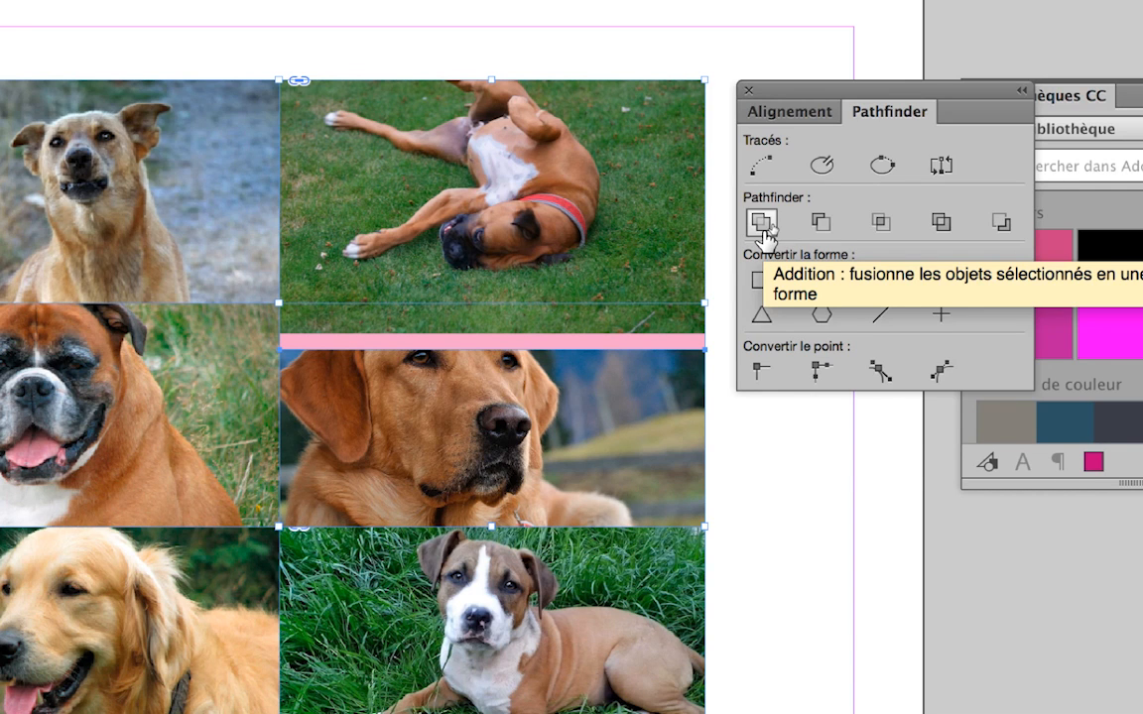
{"action": "left_click", "coordinate": [762, 224]}
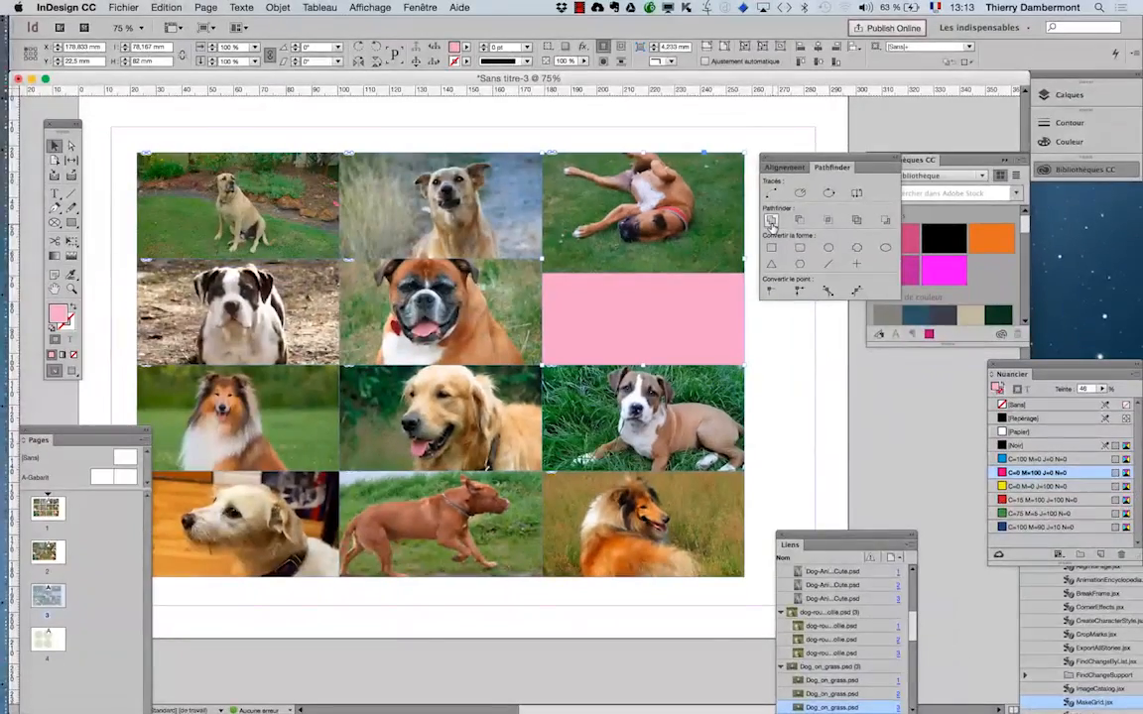
Fit the boxer photo so it fills the merged two-row frame proportionally
{"action": "left_click", "coordinate": [277, 7]}
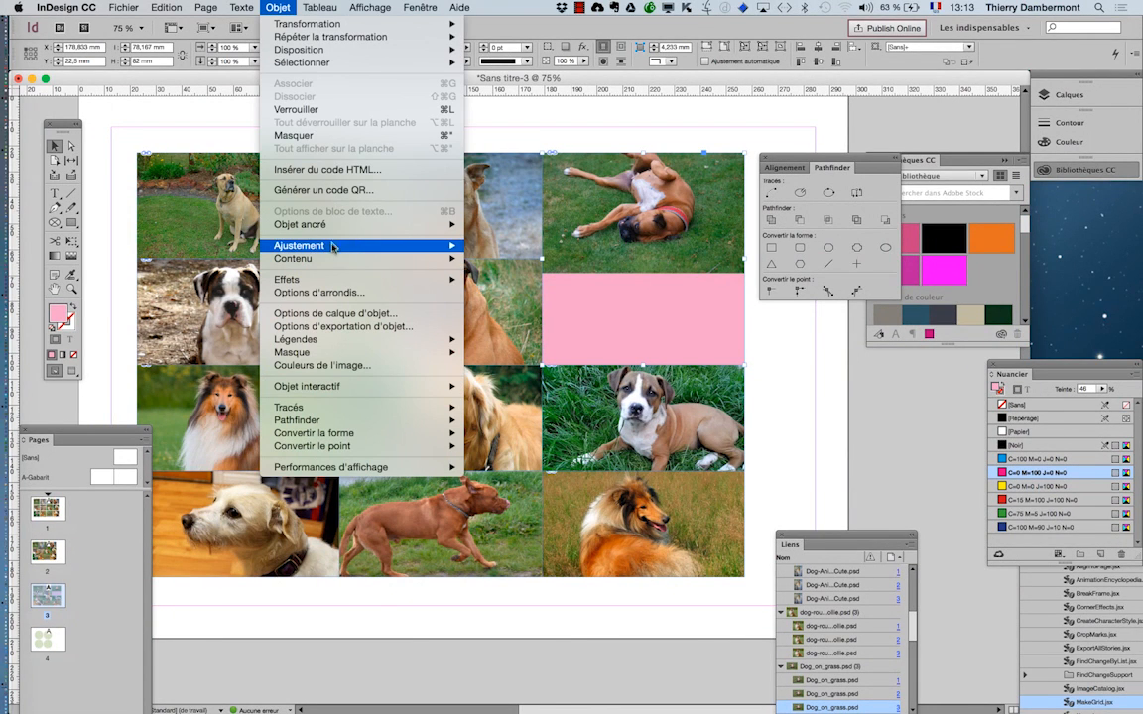
{"action": "mouse_move", "coordinate": [300, 243]}
{"action": "left_click", "coordinate": [476, 245]}
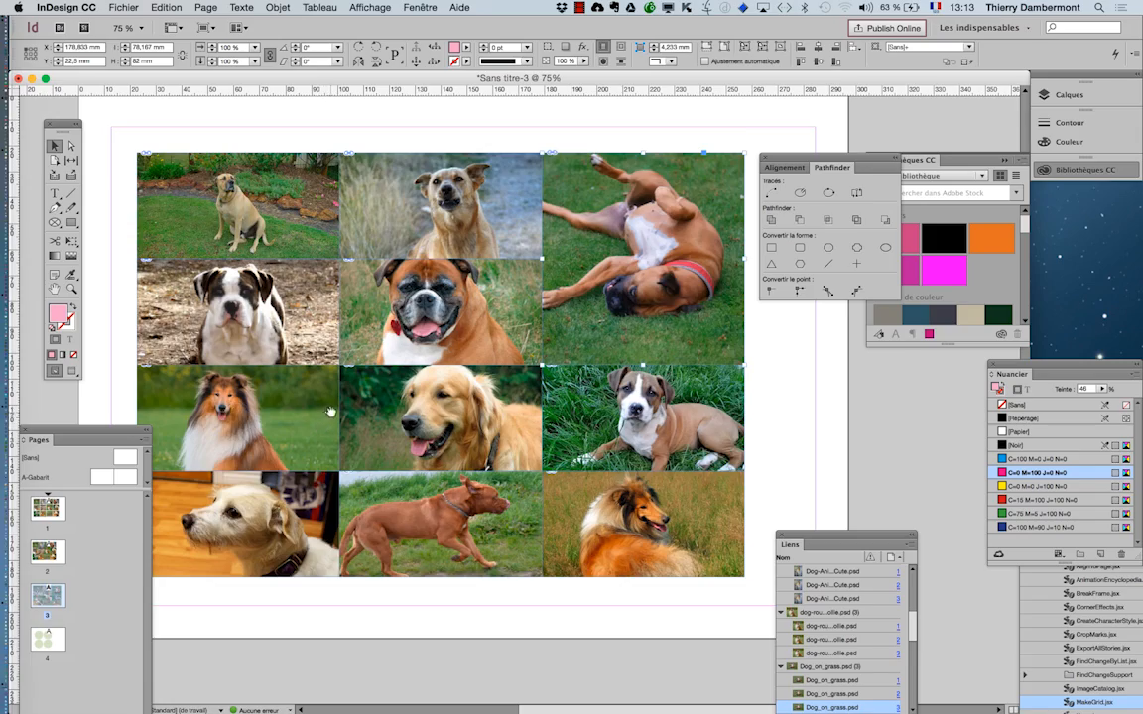
Extend the brown-and-white puppy's frame in the third row to overlap the collie's frame below, and merge both with Pathfinder Addition
{"action": "scroll", "coordinate": [316, 427], "scroll_direction": "down", "scroll_amount": 5}
{"action": "scroll", "coordinate": [310, 263], "scroll_direction": "up", "scroll_amount": 2}
{"action": "scroll", "coordinate": [309, 263], "scroll_direction": "right", "scroll_amount": 1}
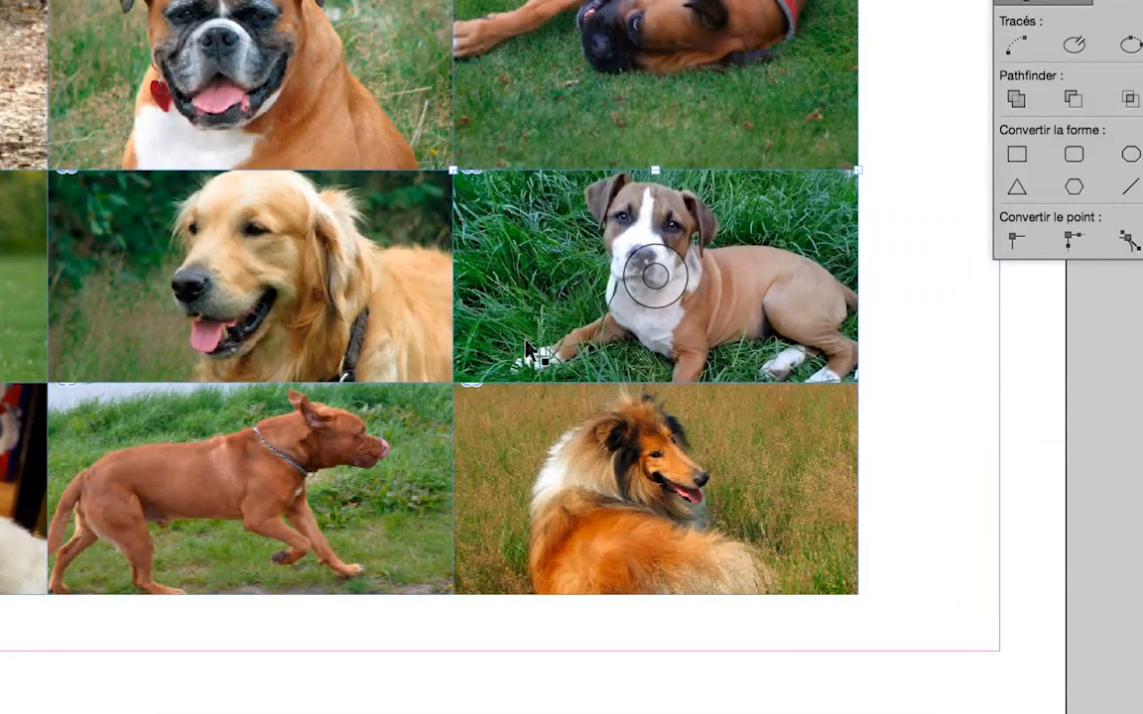
{"action": "left_click", "coordinate": [527, 344]}
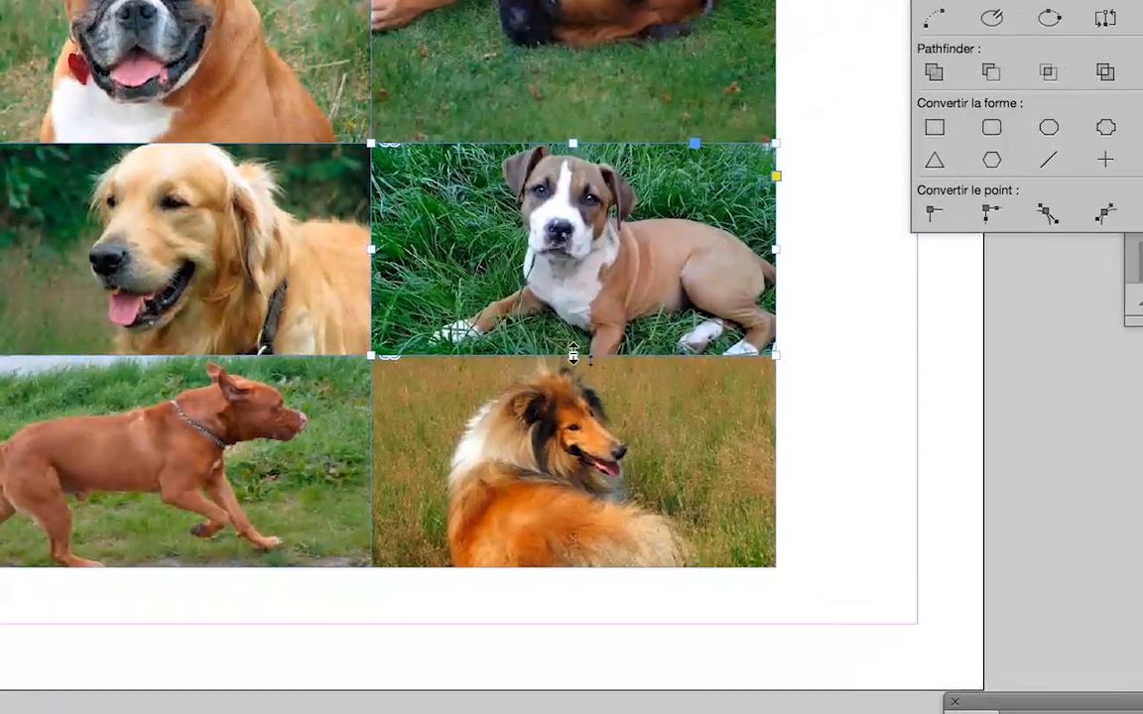
{"action": "left_click_drag", "start_coordinate": [575, 359], "coordinate": [573, 394]}
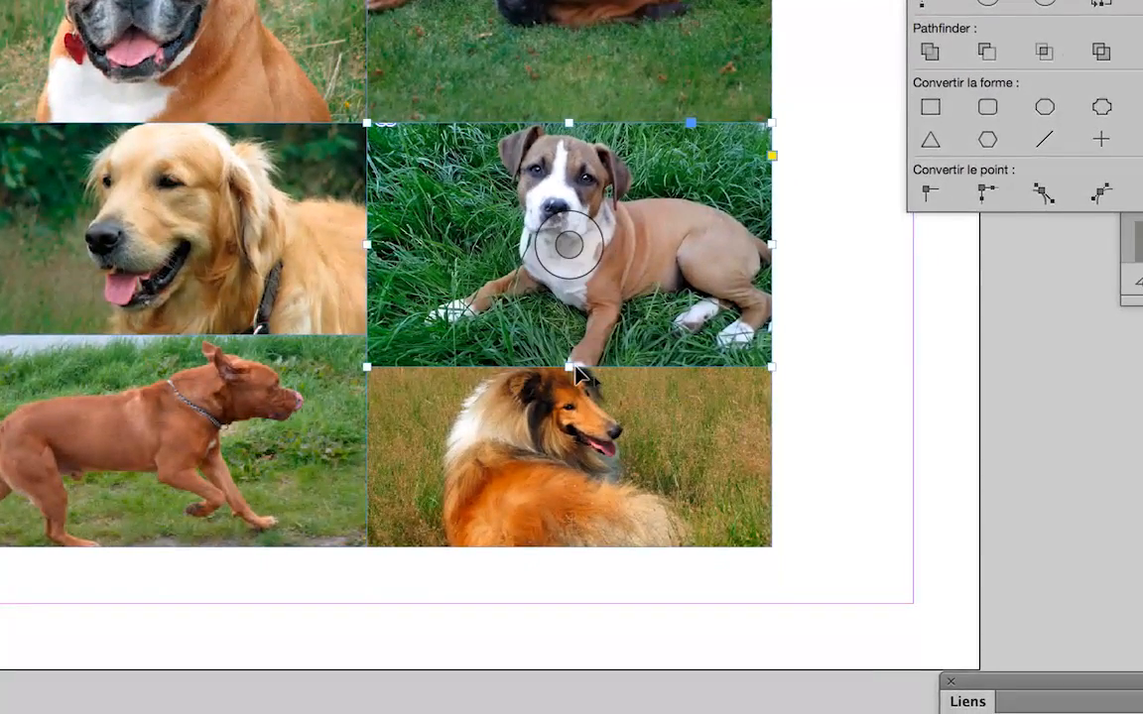
{"action": "left_click", "coordinate": [598, 382], "text": "shift"}
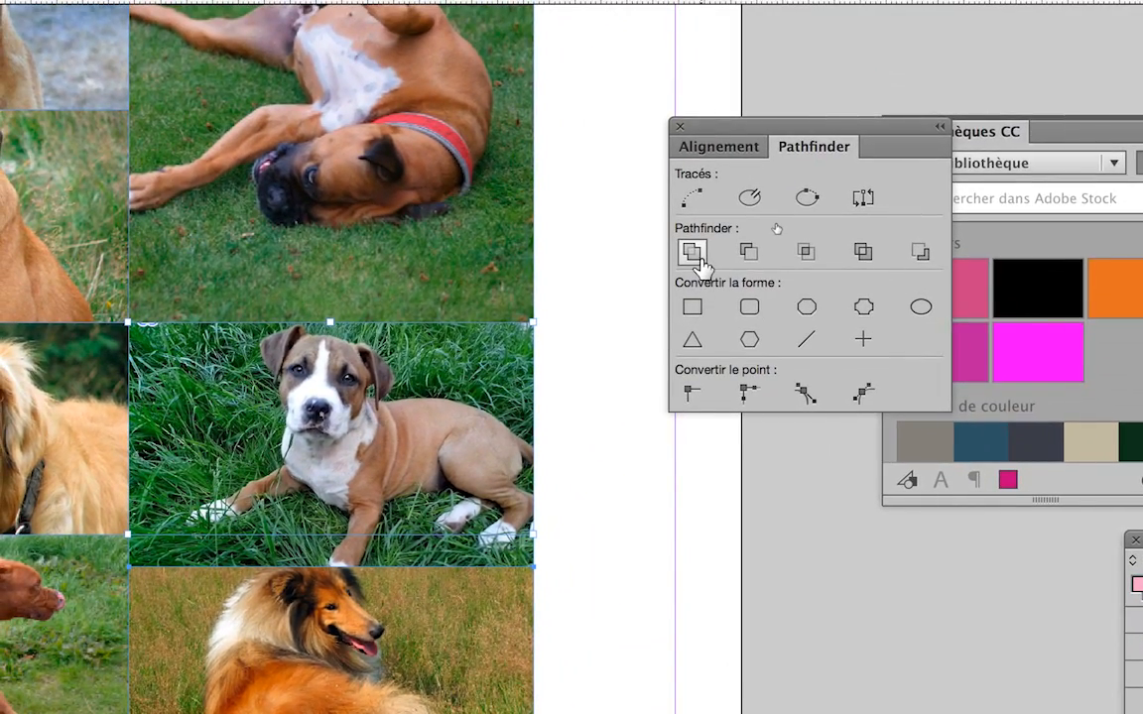
{"action": "left_click", "coordinate": [698, 256]}
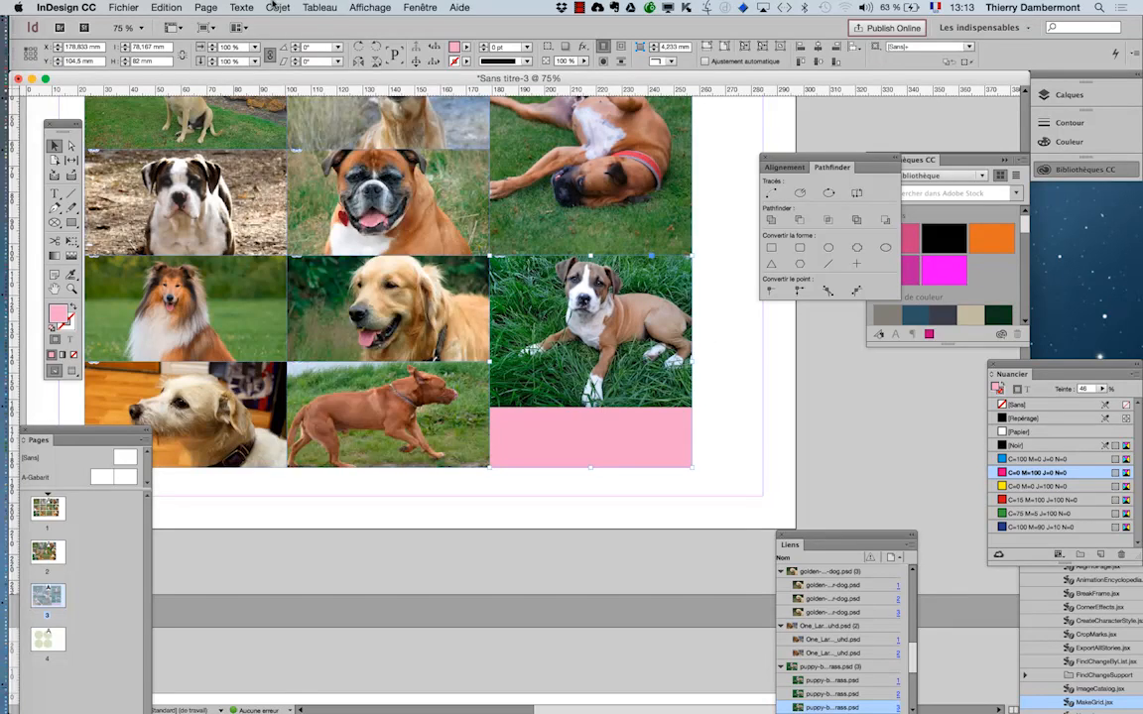
Fit the puppy photo so it fills its merged two-row frame proportionally
{"action": "left_click", "coordinate": [277, 7]}
{"action": "mouse_move", "coordinate": [337, 245]}
{"action": "left_click", "coordinate": [486, 245]}
Deselect everything and preview the whole photo grid on page 3 without frame edges and margin guides
{"action": "key", "text": "super+minus"}
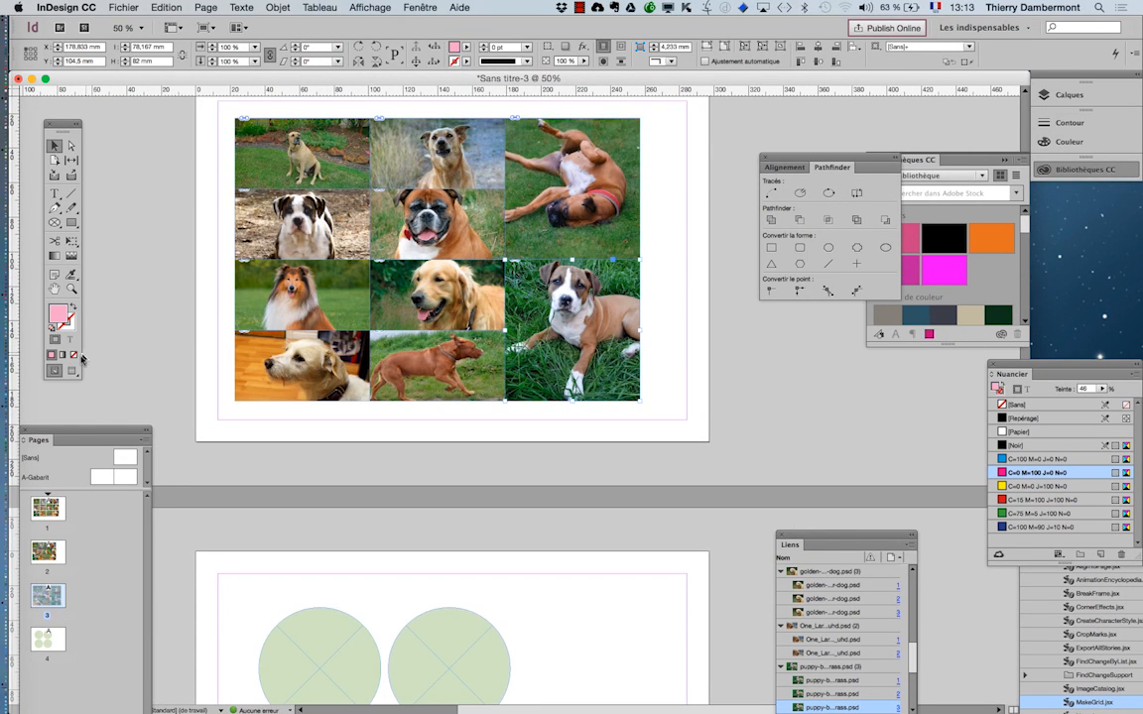
{"action": "left_click", "coordinate": [183, 308]}
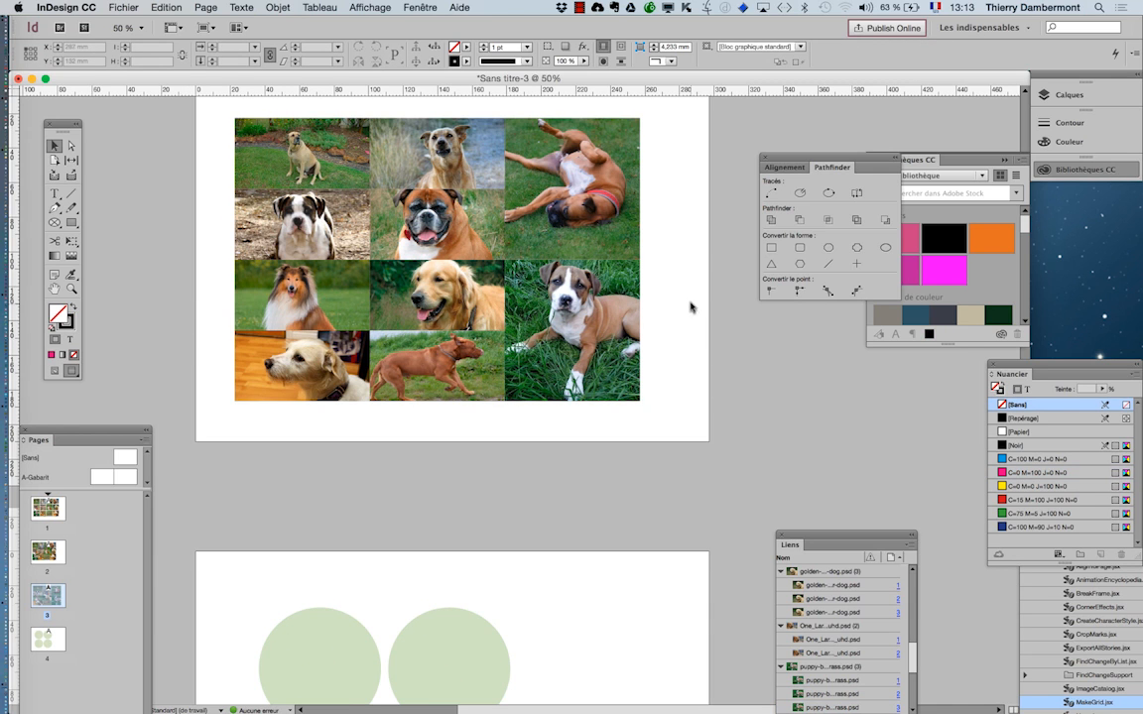
{"action": "key", "text": "w"}
{"action": "scroll", "coordinate": [690, 306], "scroll_direction": "up", "scroll_amount": 3}
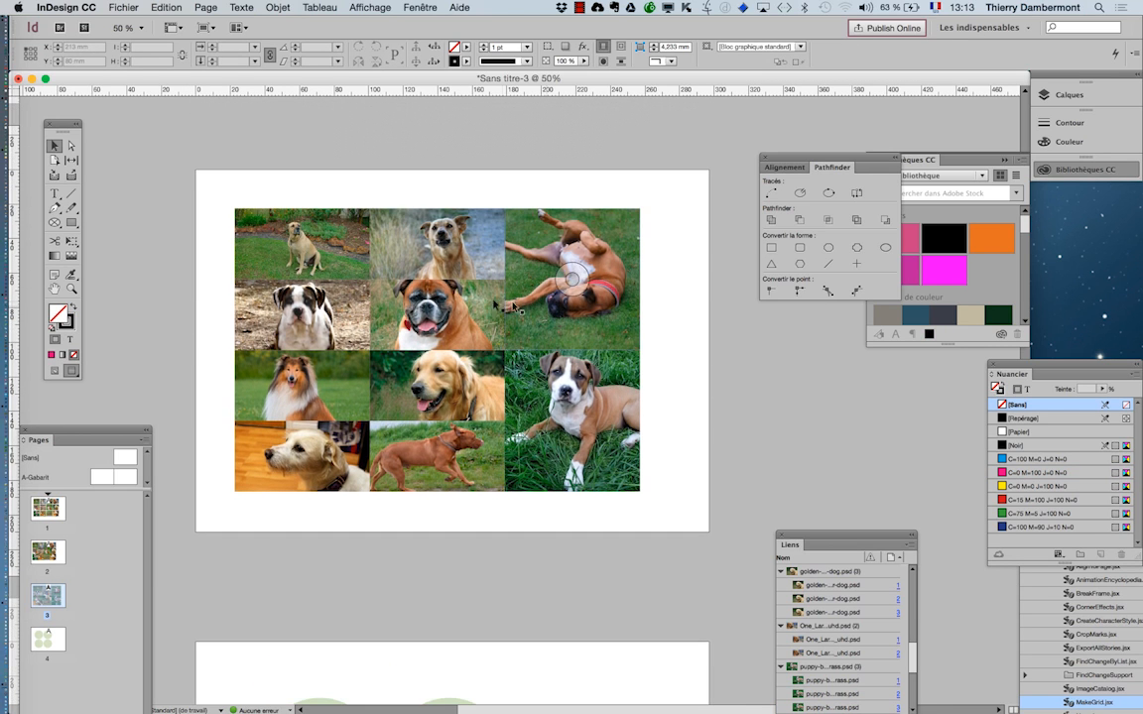
{"action": "scroll", "coordinate": [460, 311], "scroll_direction": "up", "scroll_amount": 1, "text": "alt"}
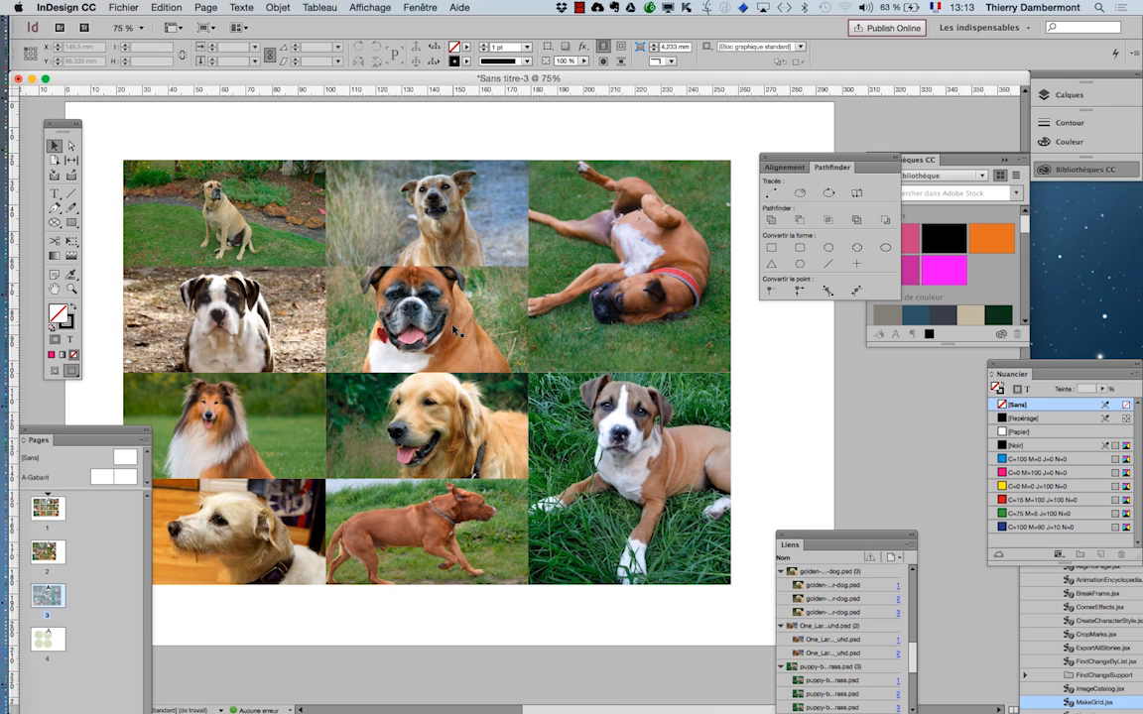
{"action": "left_click", "coordinate": [52, 289]}
{"action": "left_click_drag", "start_coordinate": [318, 319], "coordinate": [361, 302]}
{"action": "left_click", "coordinate": [53, 145]}
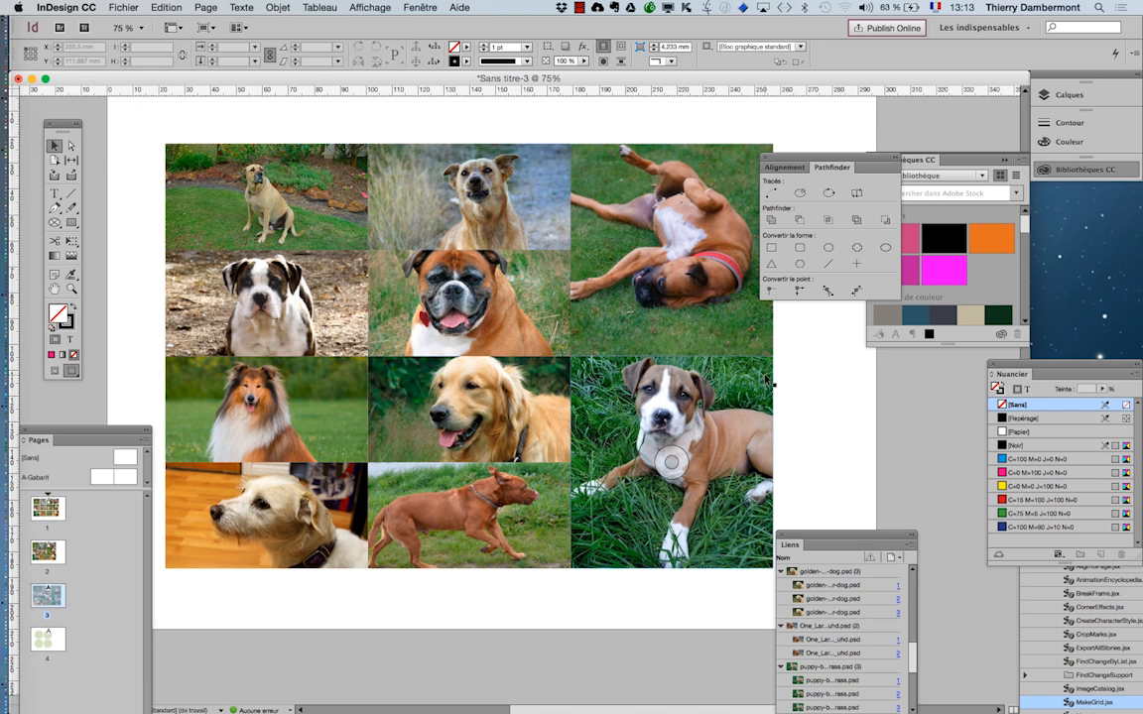
{"action": "key", "text": "super+minus"}
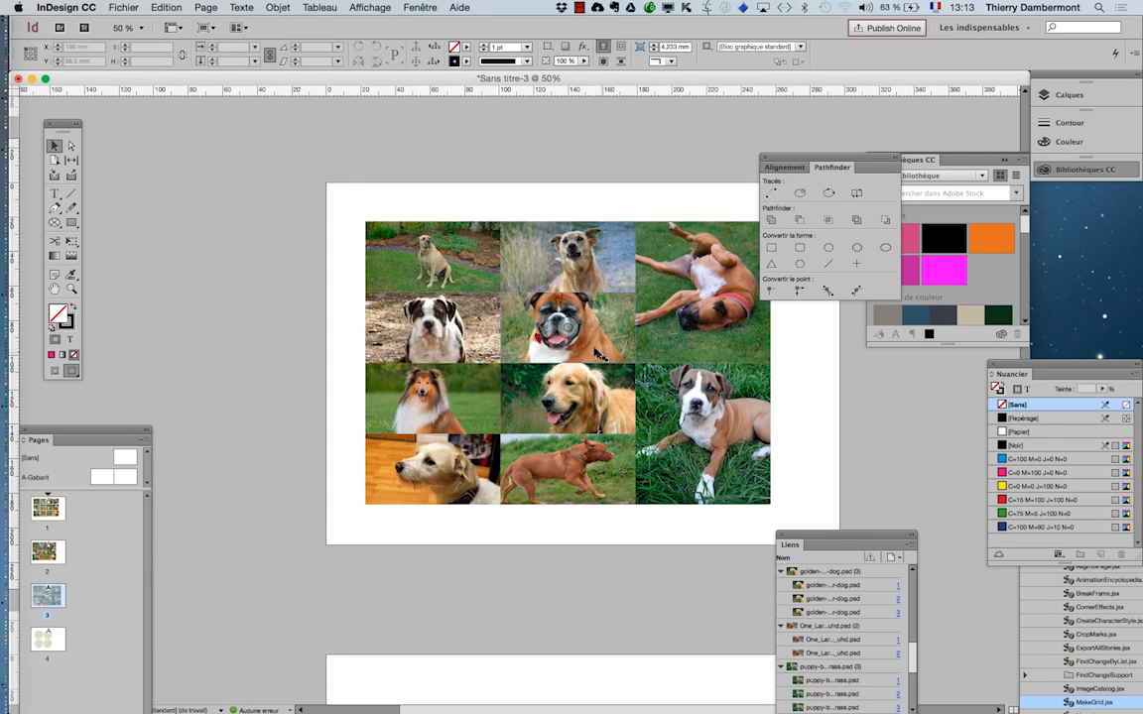
{"action": "key", "text": "h"}
{"action": "left_click_drag", "start_coordinate": [420, 349], "coordinate": [313, 315]}
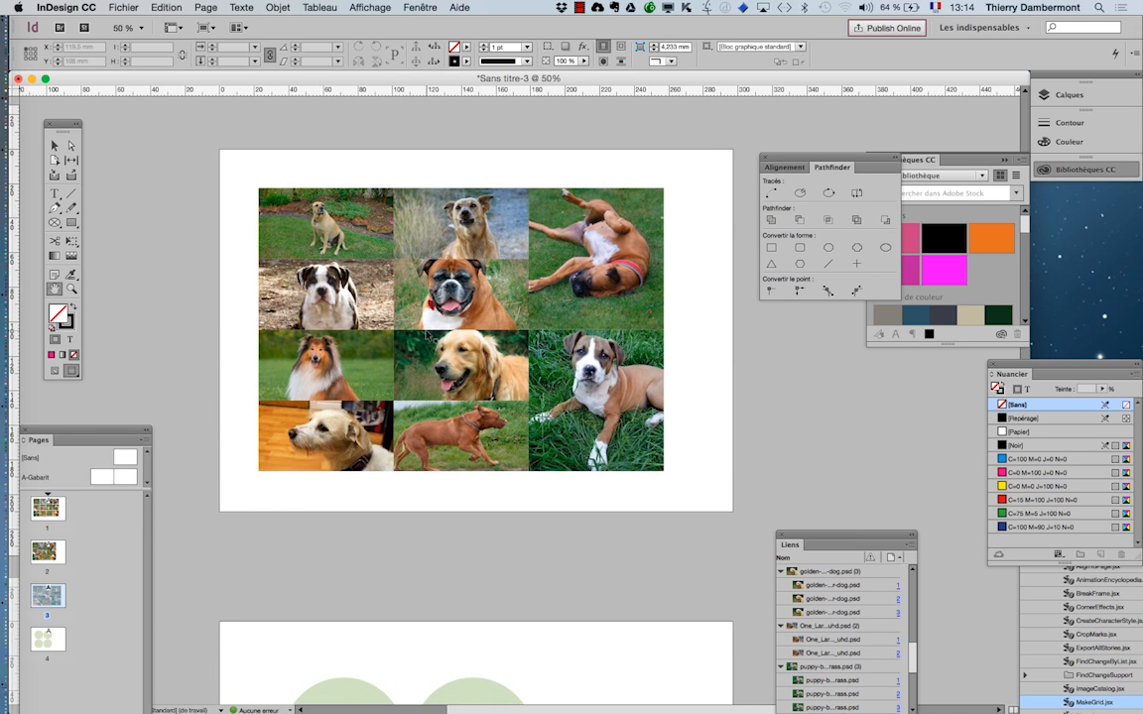